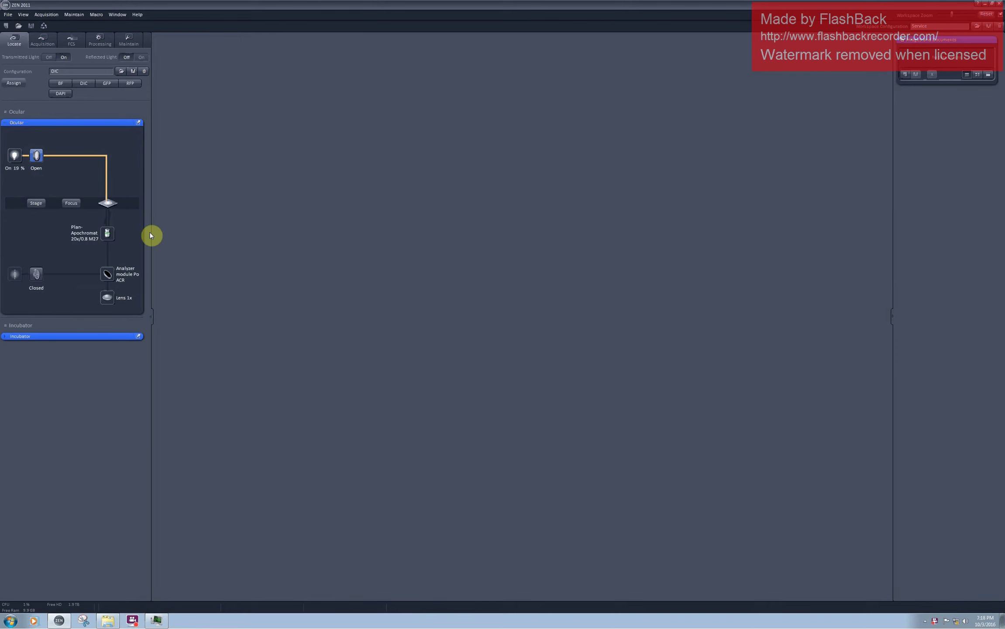
Step: Switch the left panel to the Acquisition tab to show the Experiment Manager and acquisition tools
{"action": "left_click", "coordinate": [41, 42]}
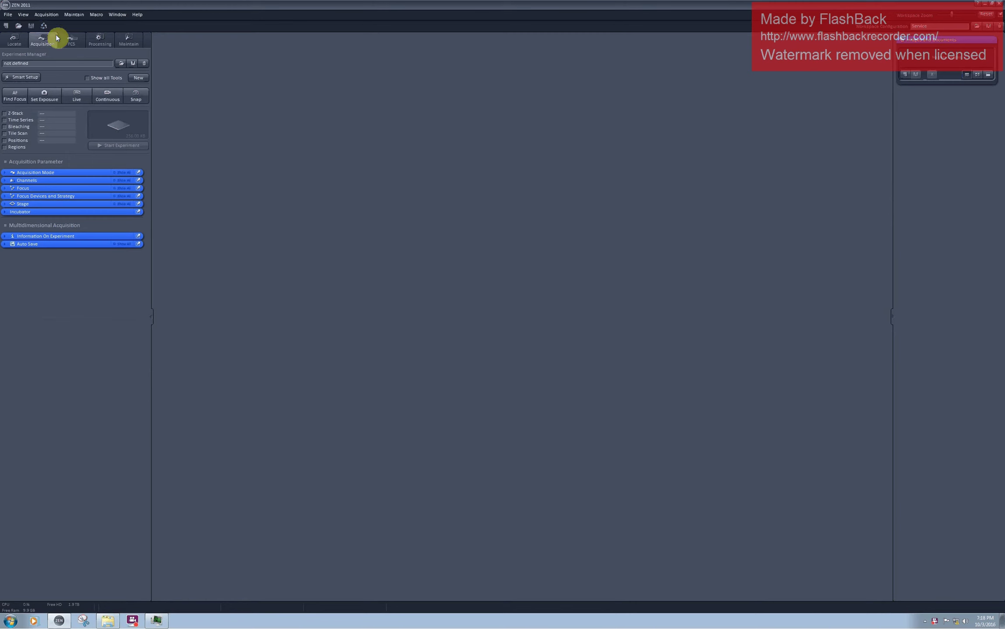
Step: Enable View > Show all (global) and Show all Tools to reveal the Setup Manager with Laser and Light Path
{"action": "left_click", "coordinate": [24, 16]}
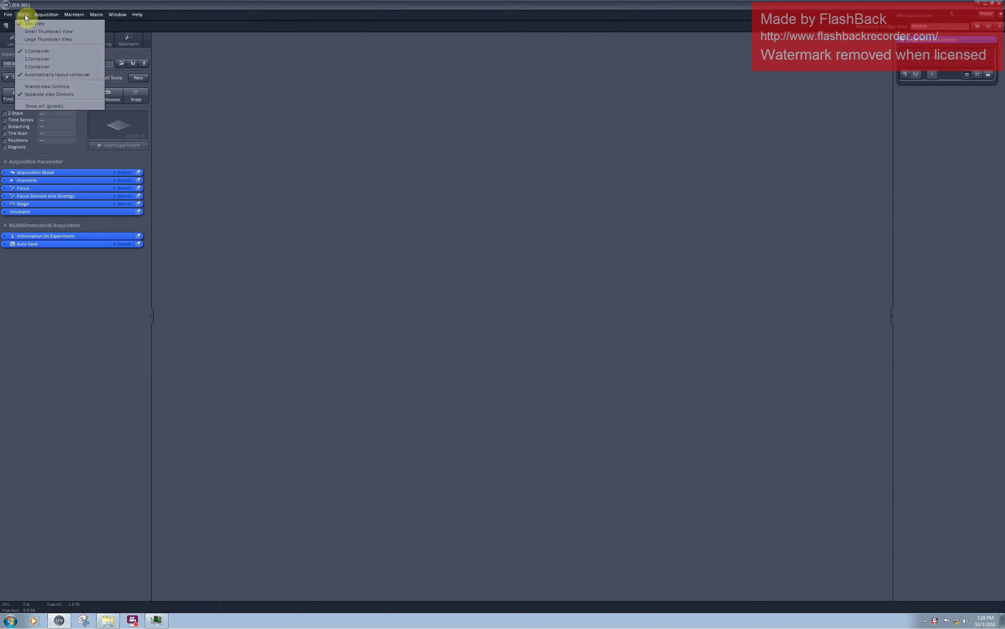
{"action": "left_click", "coordinate": [72, 107]}
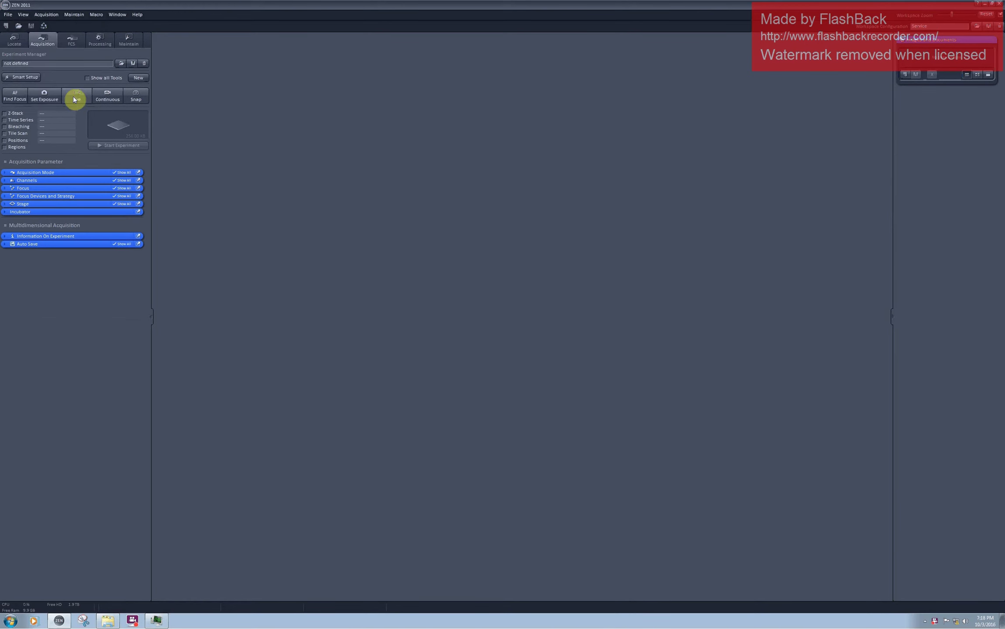
{"action": "left_click", "coordinate": [93, 78]}
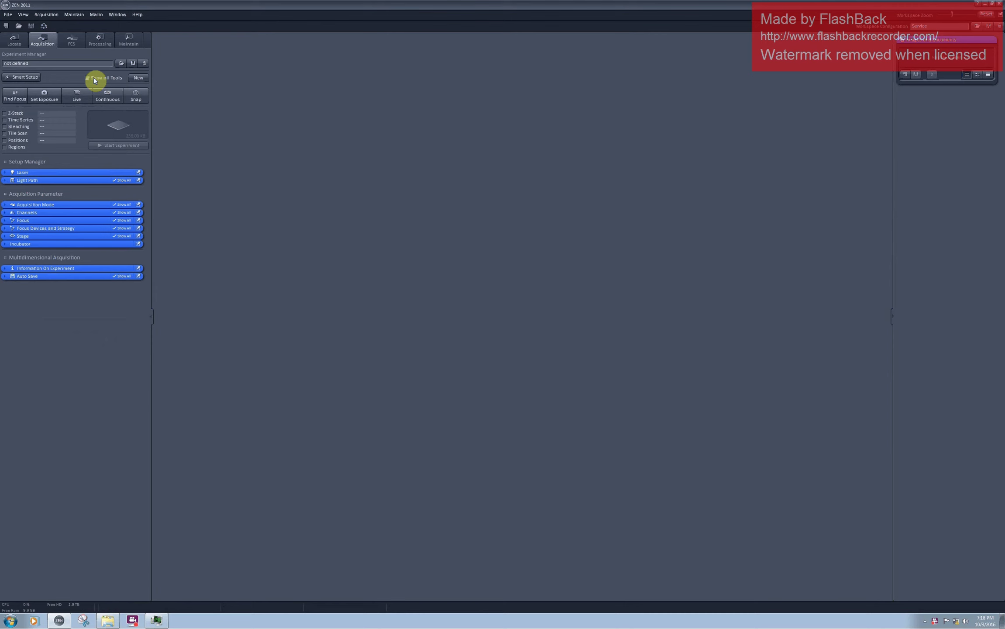
Step: Start Smart Setup and drop down the dye list for the FITC row
{"action": "left_click", "coordinate": [22, 77]}
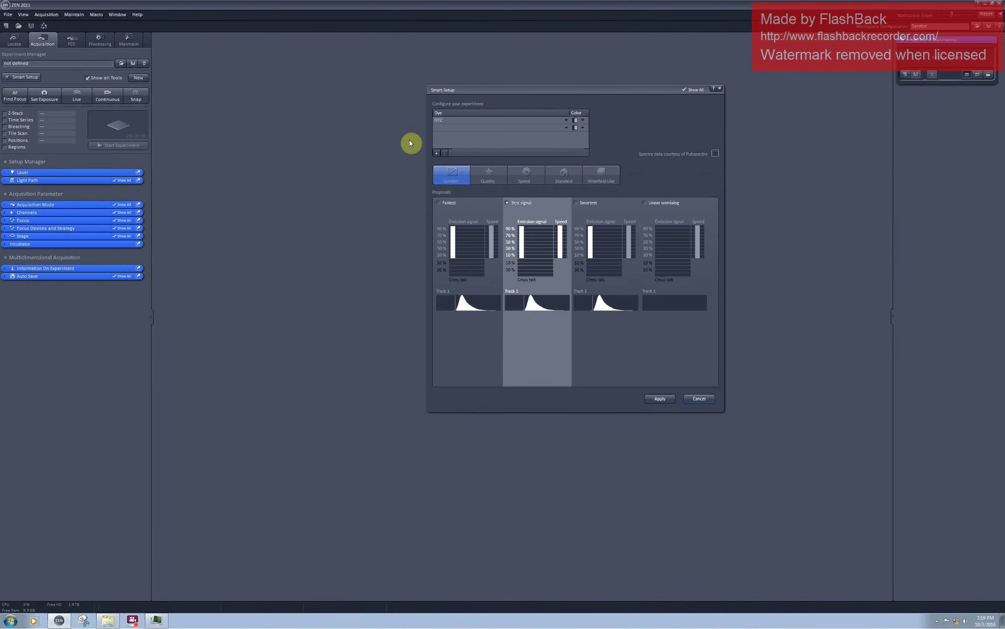
{"action": "left_click", "coordinate": [567, 121]}
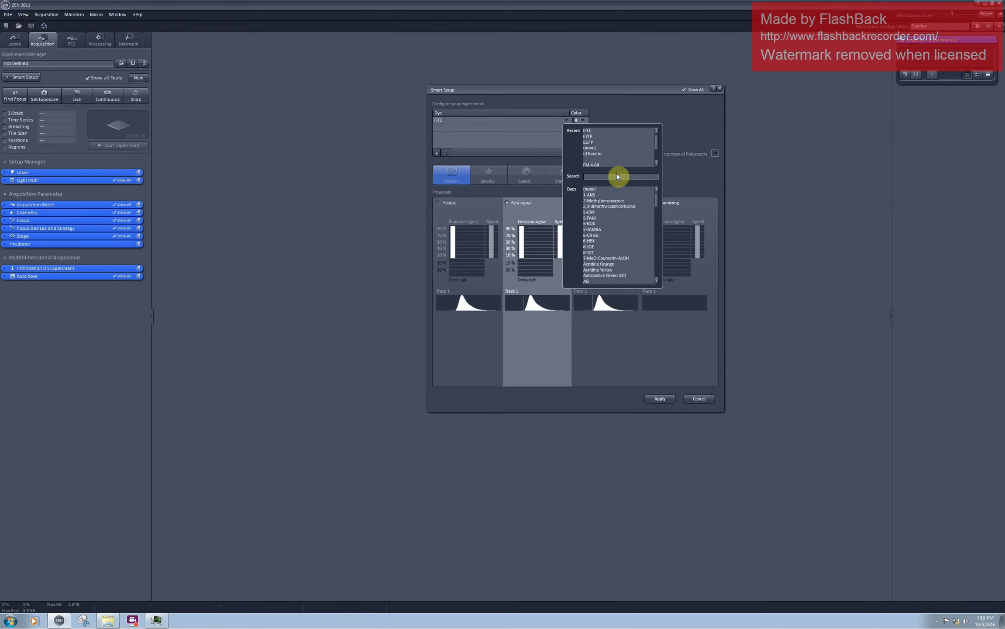
Step: Set the dyes to EYFP (searched as 'YFP') in row one and tdTomato in row two
{"action": "type", "text": "YFP"}
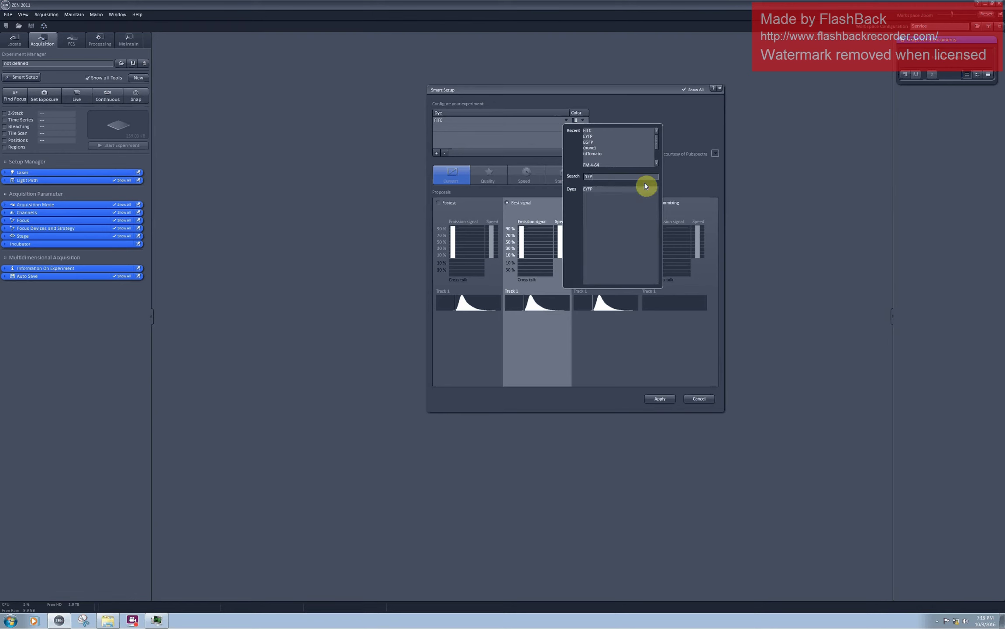
{"action": "left_click", "coordinate": [619, 188]}
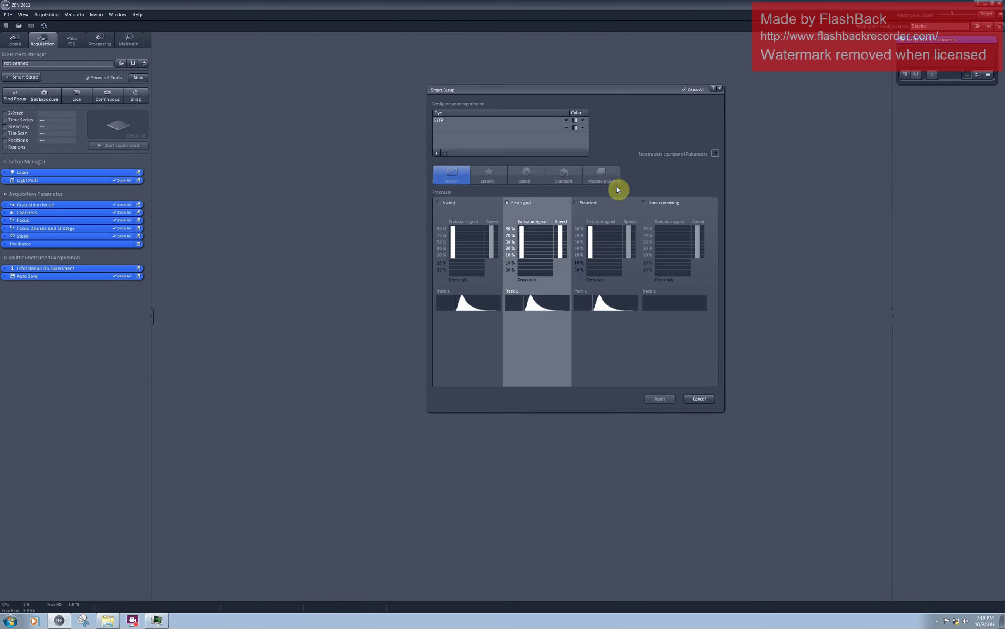
{"action": "left_click", "coordinate": [567, 128]}
{"action": "left_click", "coordinate": [604, 165]}
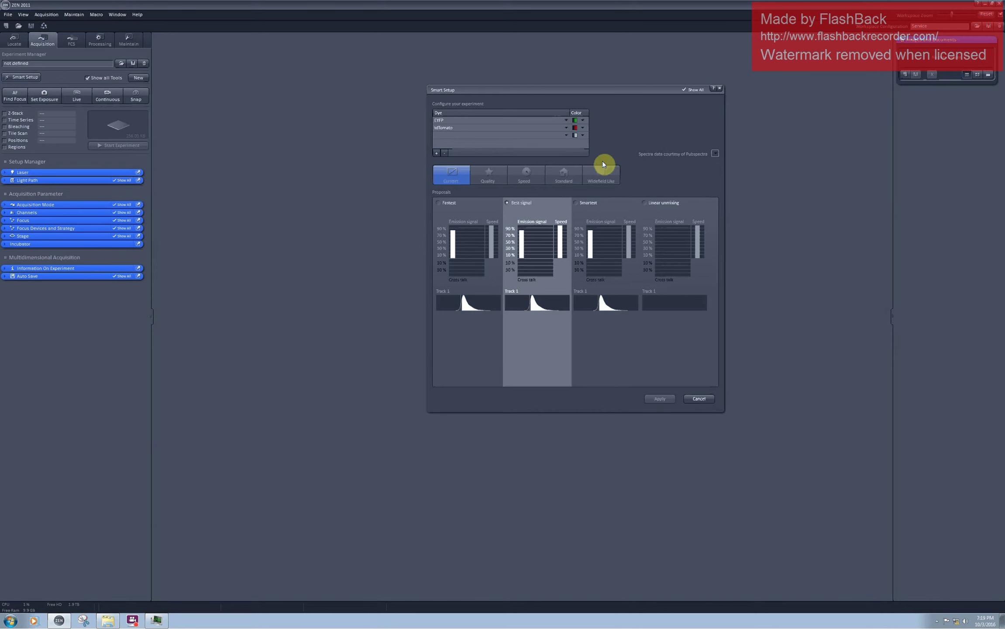
Step: Change EYFP's display colour from green to Yellow
{"action": "left_click", "coordinate": [582, 121]}
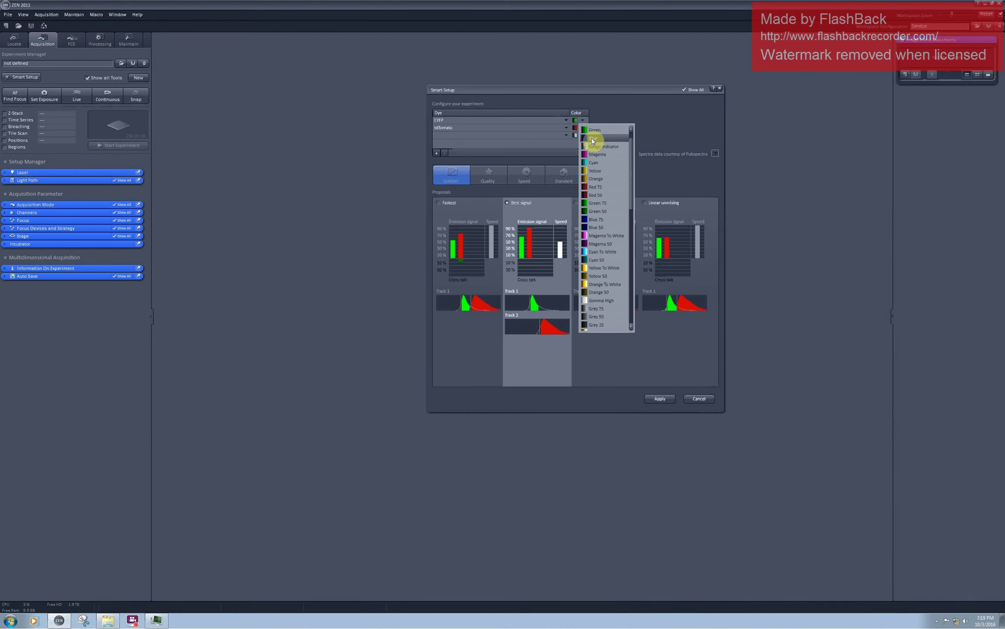
{"action": "scroll", "coordinate": [629, 151], "scroll_direction": "down", "scroll_amount": 3}
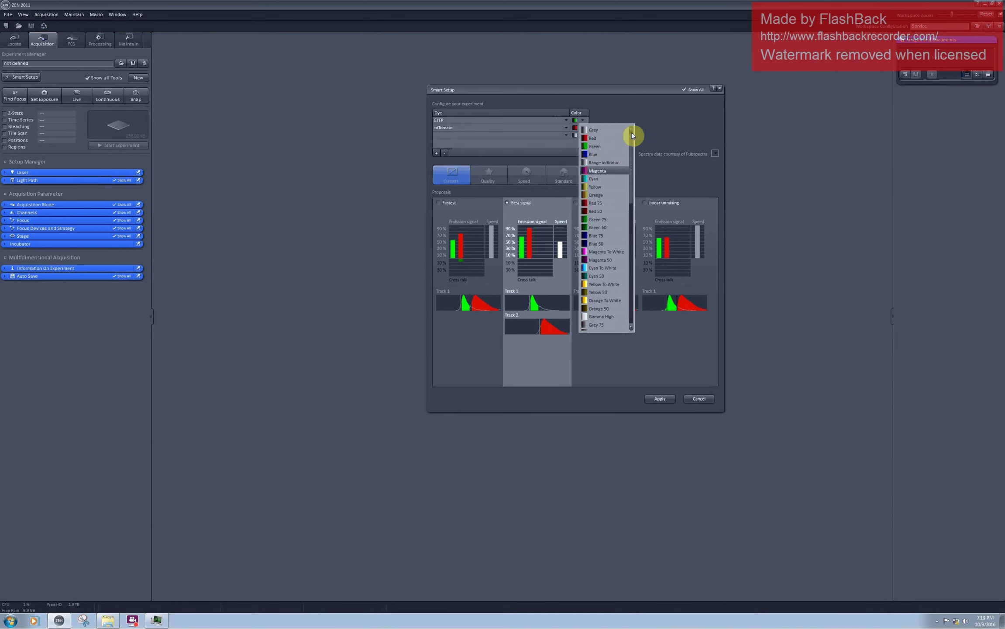
{"action": "scroll", "coordinate": [637, 169], "scroll_direction": "up", "scroll_amount": 4}
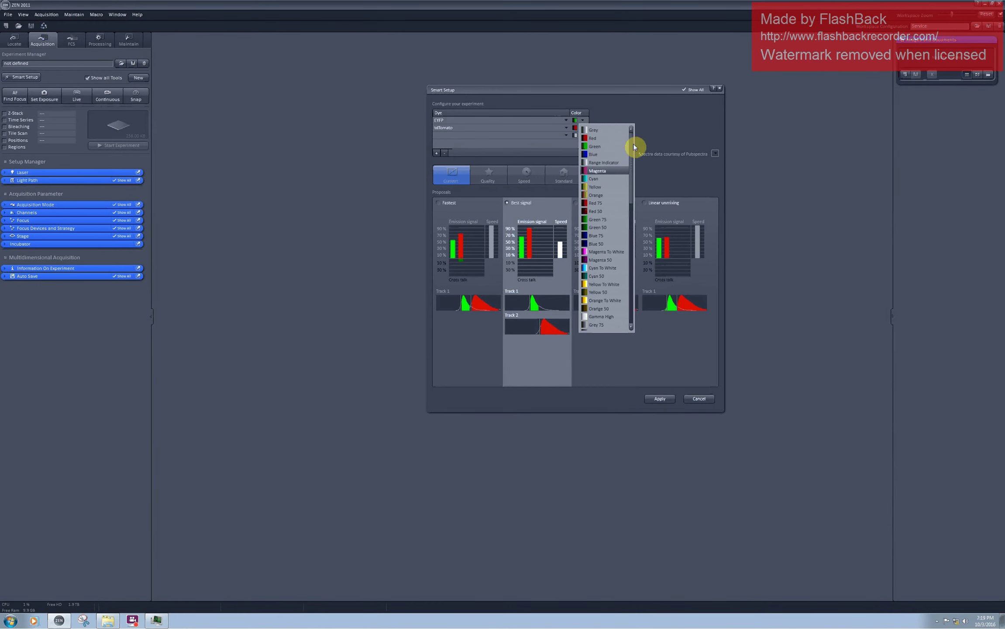
{"action": "left_click", "coordinate": [594, 188]}
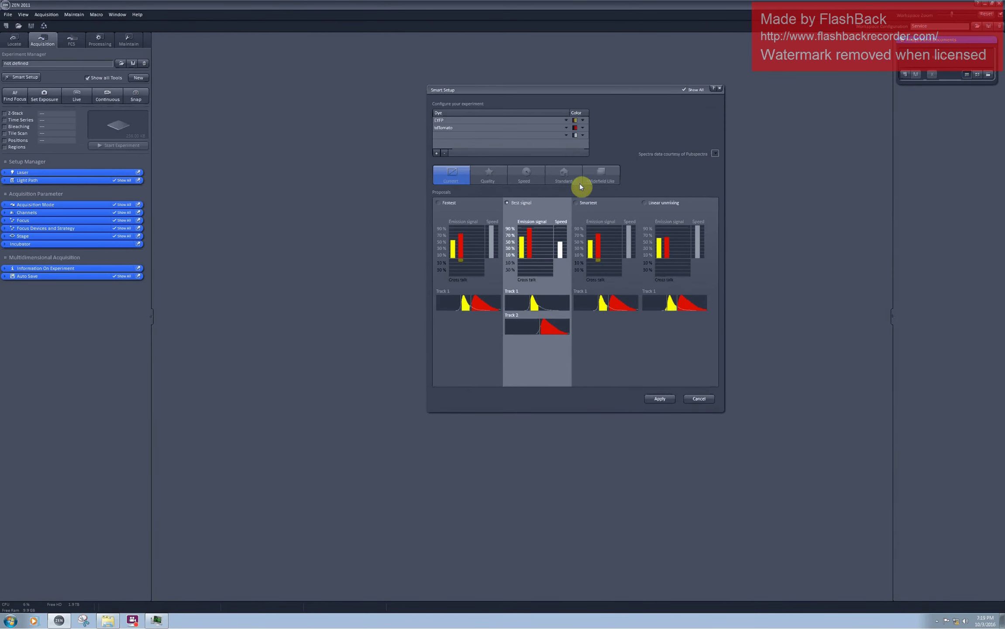
Step: Select the Fastest proposal to image EYFP and tdTomato in a single track
{"action": "left_click", "coordinate": [454, 206]}
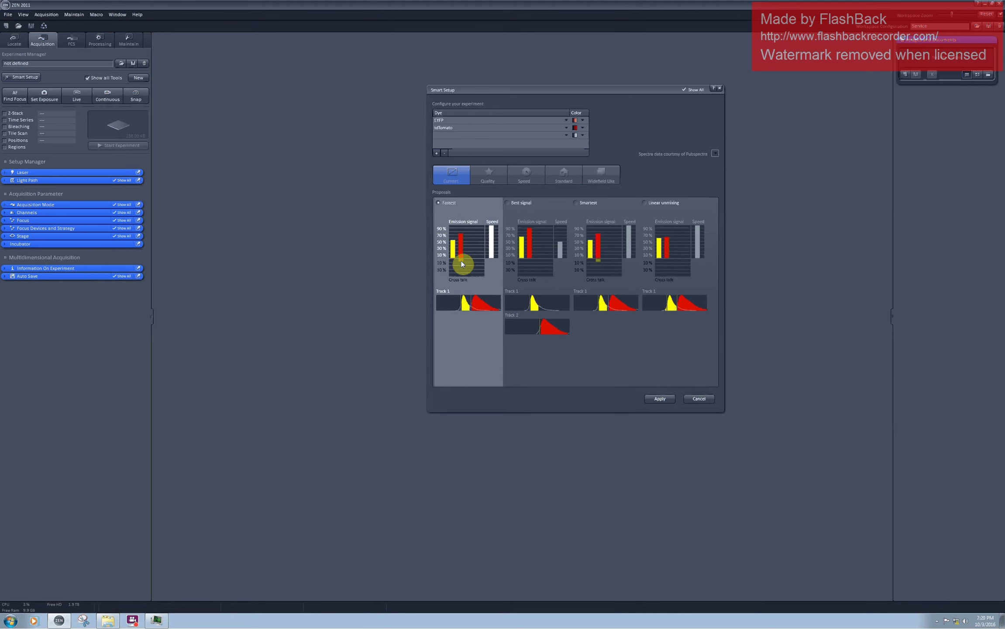
Step: Compare the Best signal proposal, then select Linear unmixing for one-track acquisition
{"action": "left_click", "coordinate": [518, 204]}
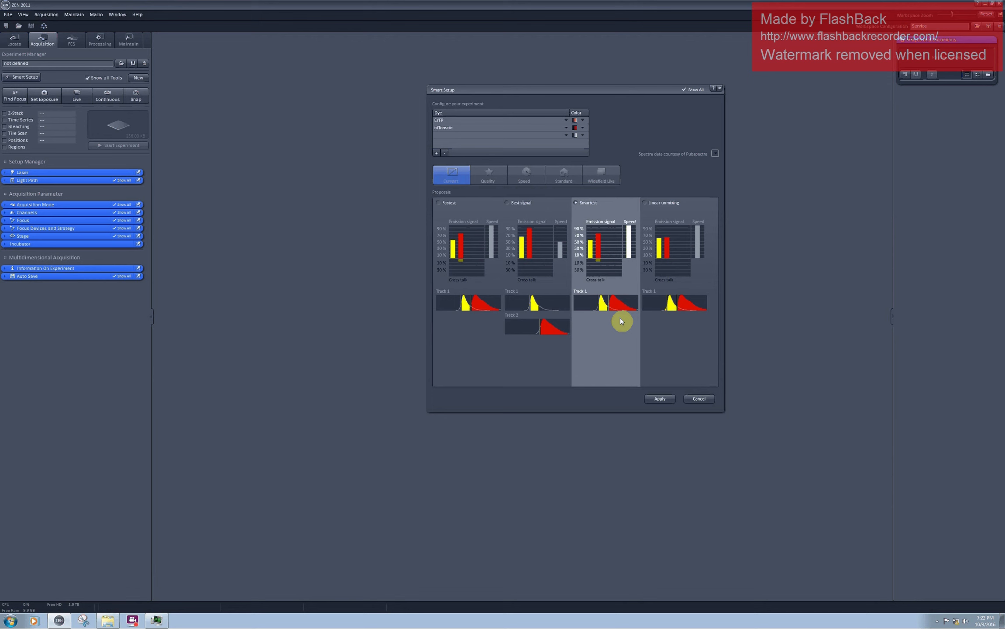
{"action": "left_click", "coordinate": [661, 204]}
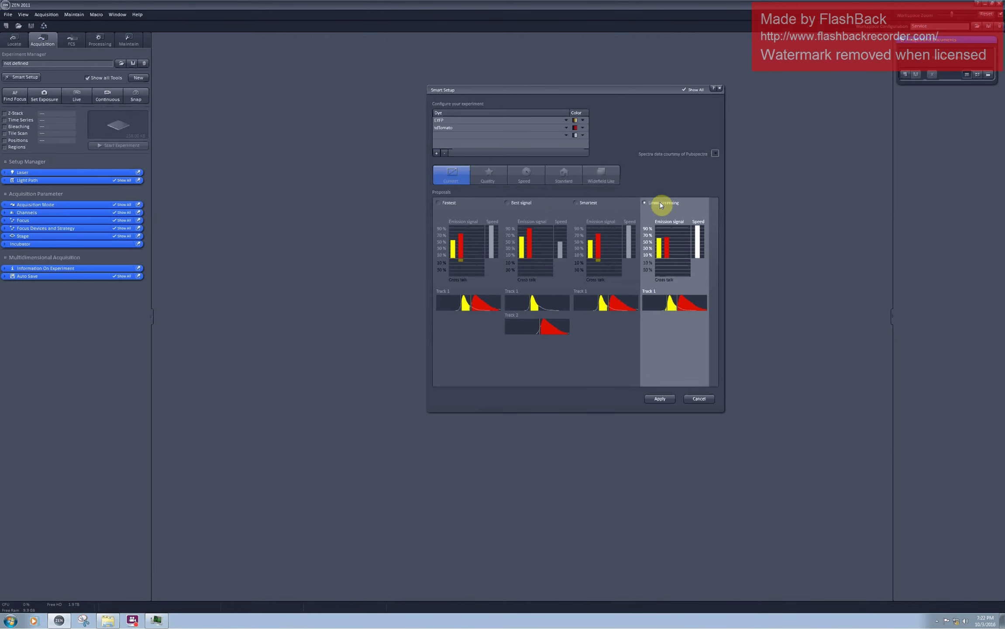
Step: Apply the two-track Best signal proposal and close Smart Setup
{"action": "left_click", "coordinate": [522, 203]}
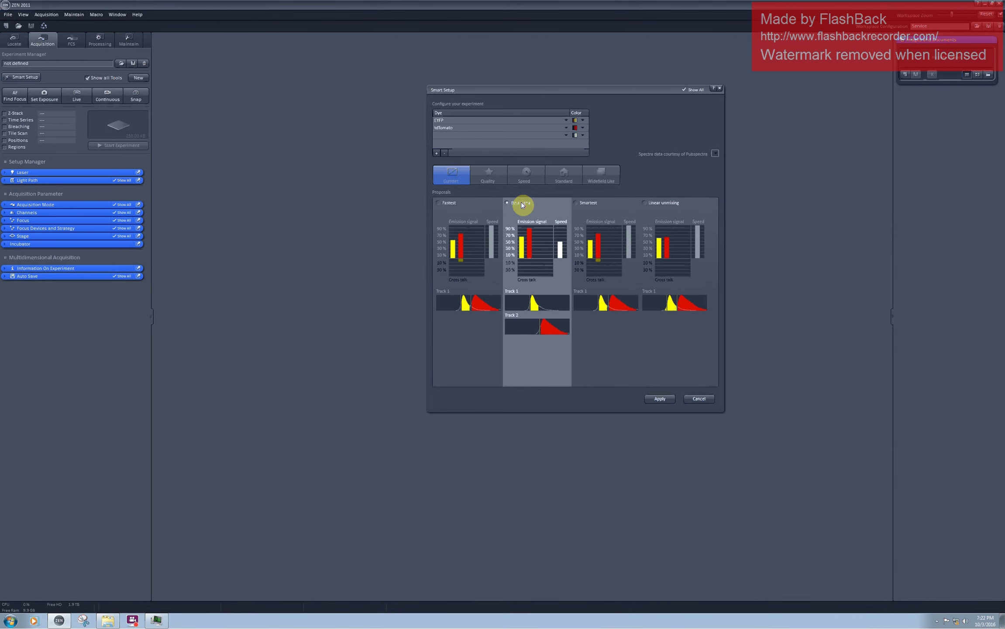
{"action": "left_click", "coordinate": [662, 400]}
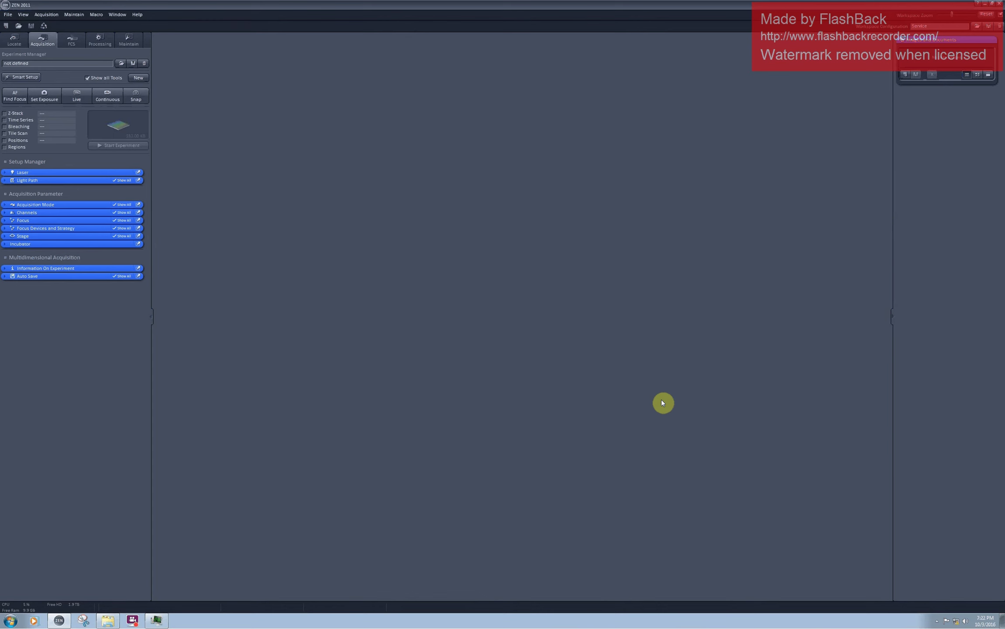
Step: Expand the Light Path tool, float it in the workspace centre, and show Track 1
{"action": "left_click", "coordinate": [4, 181]}
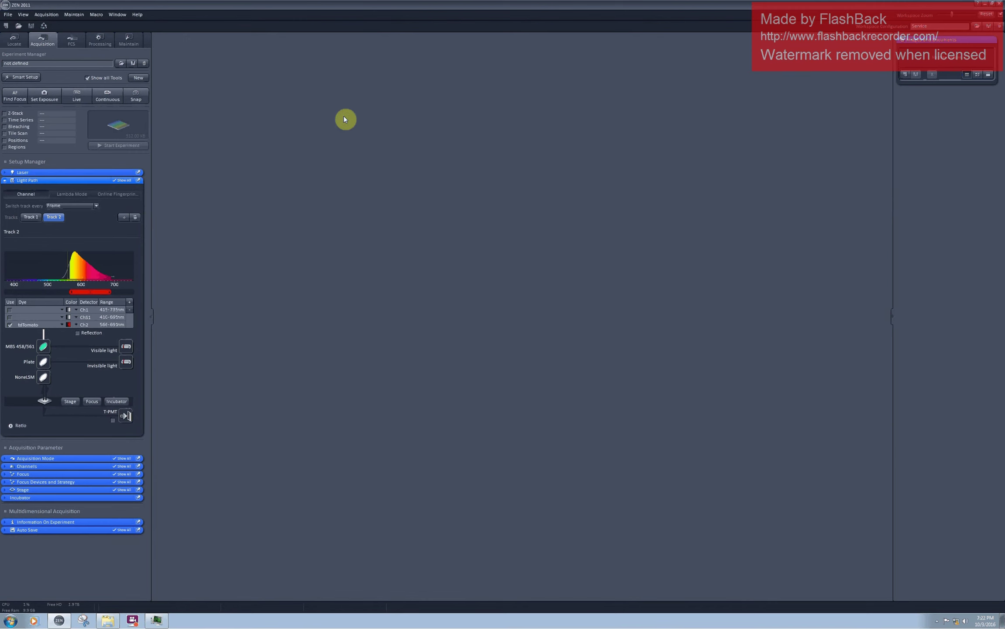
{"action": "left_click_drag", "start_coordinate": [544, 129], "coordinate": [429, 117]}
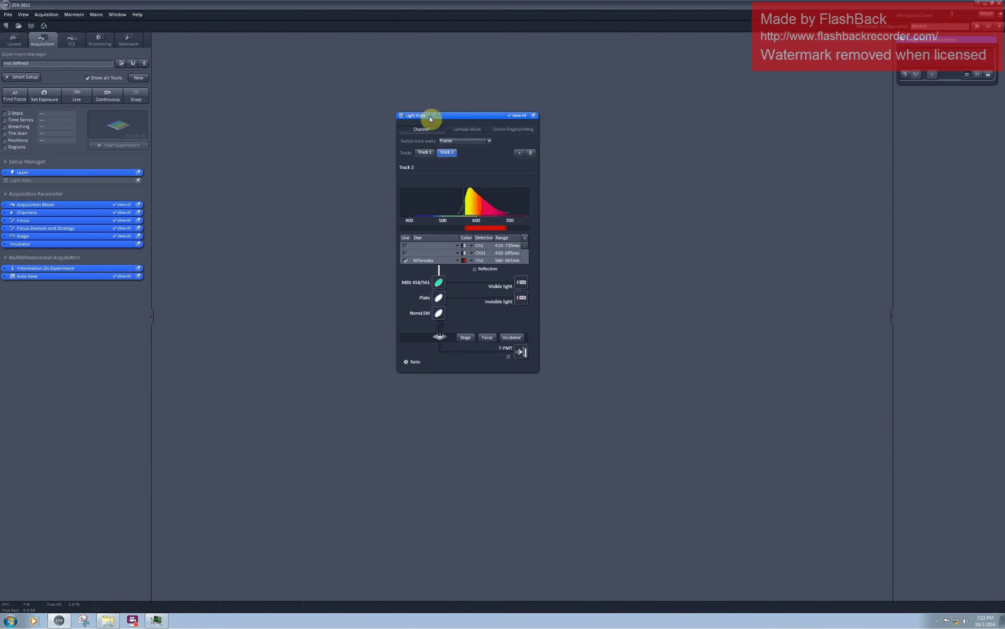
{"action": "left_click", "coordinate": [427, 153]}
Step: Check Track 1's lasers, adjust the EYFP detection range, and enable the T-PMT detector
{"action": "left_click", "coordinate": [504, 269]}
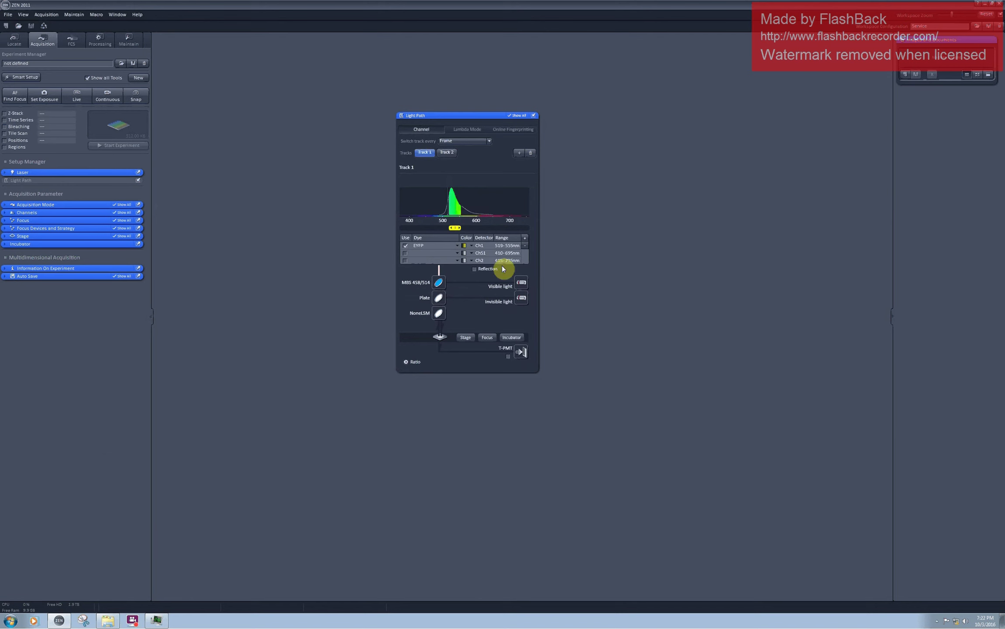
{"action": "left_click", "coordinate": [522, 283]}
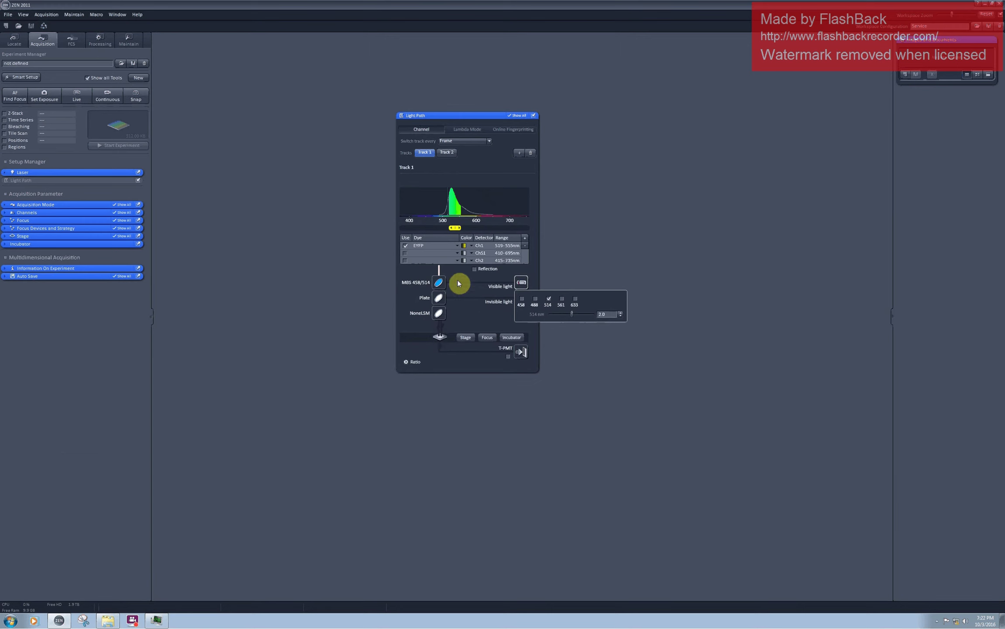
{"action": "left_click_drag", "start_coordinate": [454, 231], "coordinate": [459, 232]}
{"action": "left_click", "coordinate": [508, 357]}
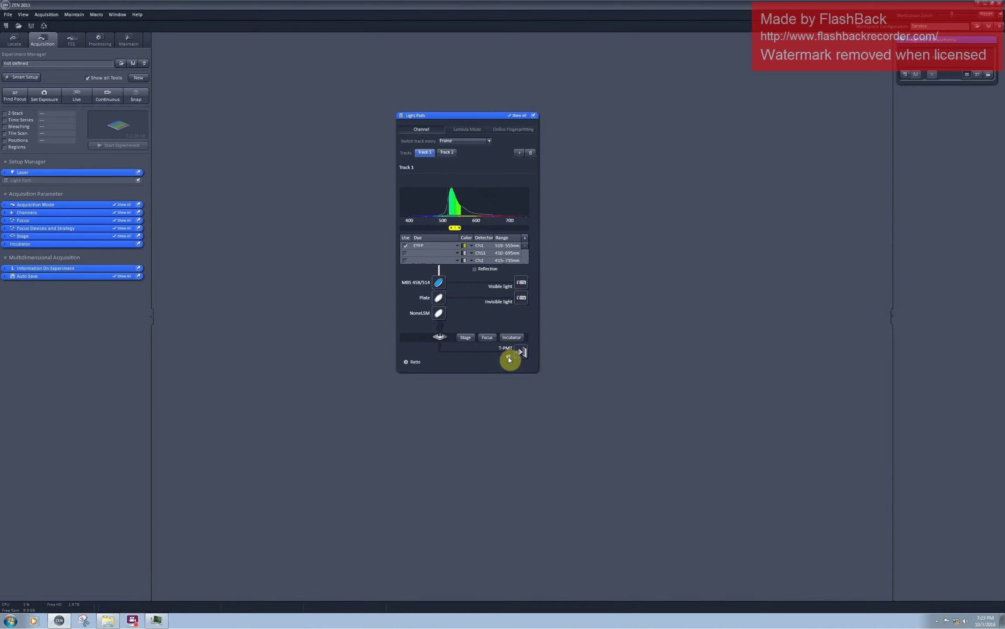
Step: Show Track 2's tdTomato light path and check its 561 nm laser power of 2.0
{"action": "left_click", "coordinate": [452, 153]}
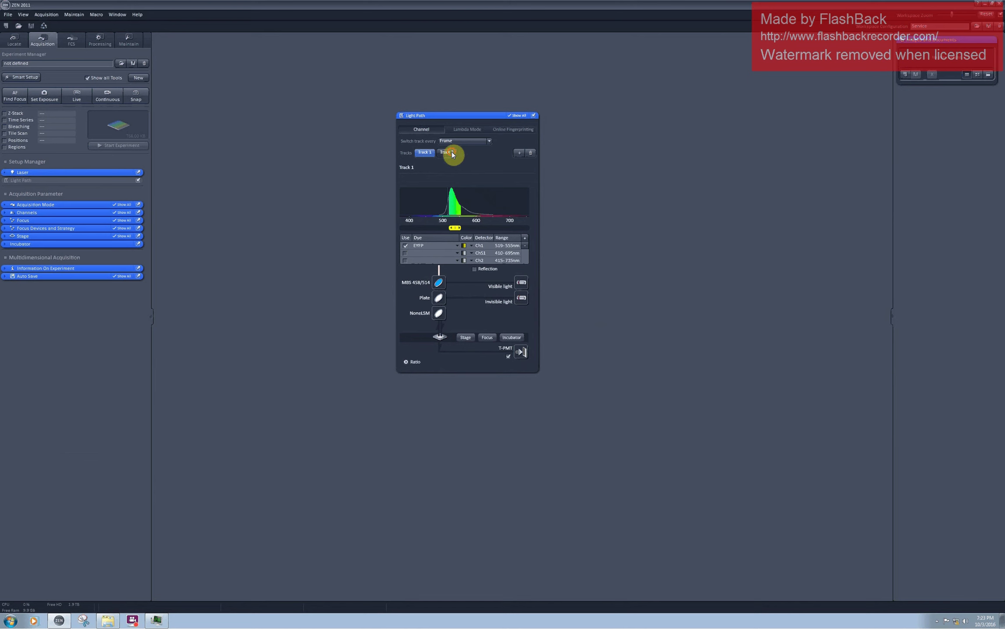
{"action": "left_click", "coordinate": [526, 283]}
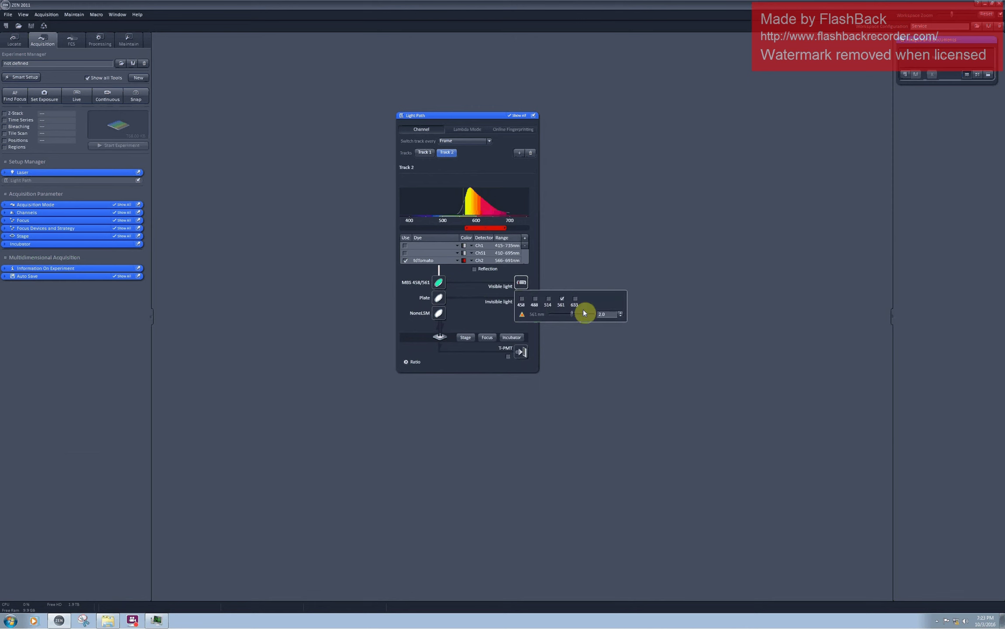
{"action": "left_click", "coordinate": [602, 313]}
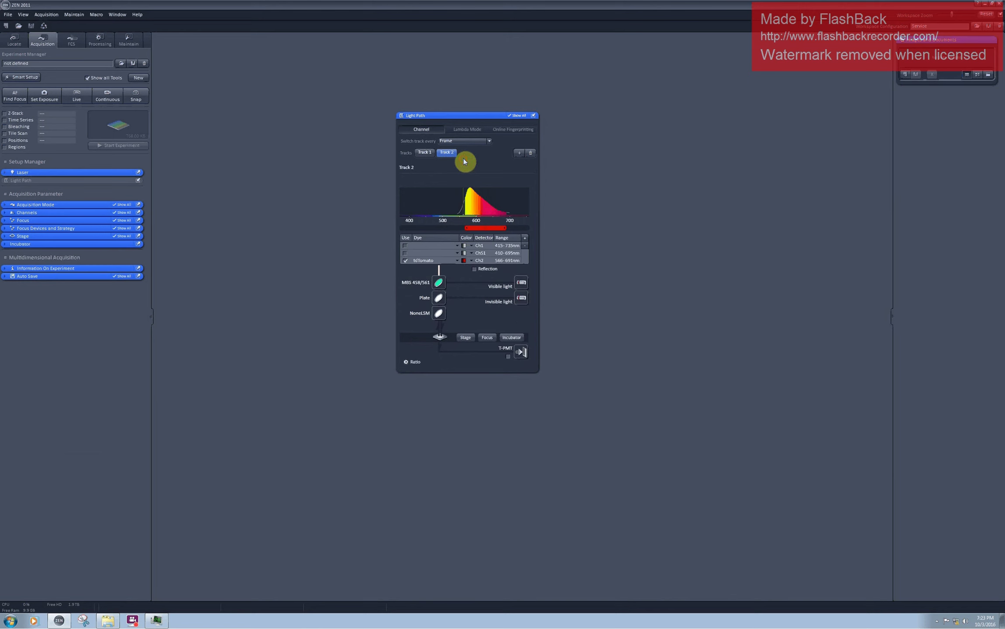
Step: Check the 'Switch track every' options and compare Track 1 and Track 2 settings
{"action": "left_click", "coordinate": [465, 142]}
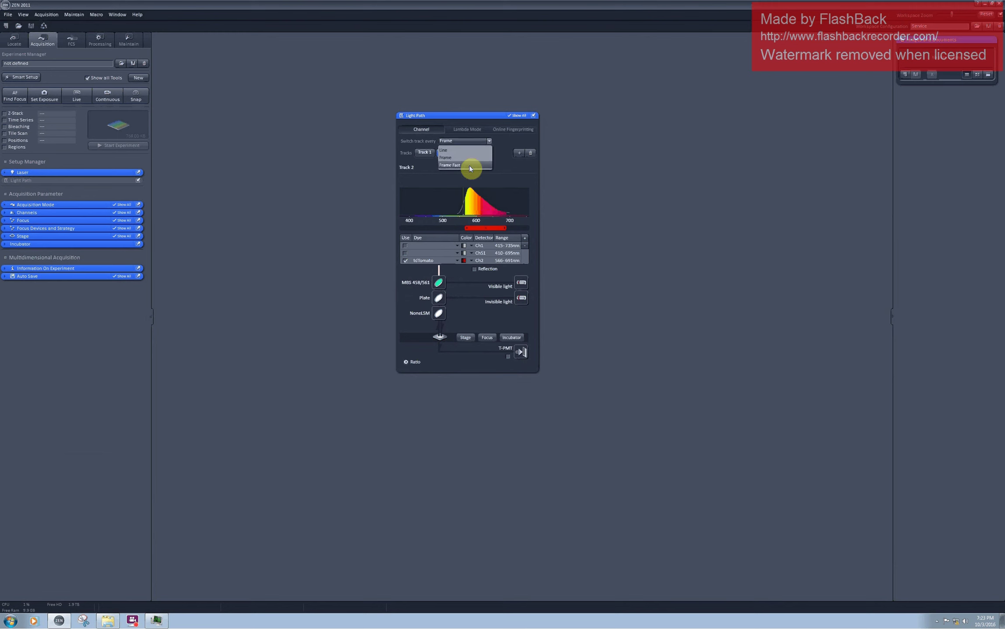
{"action": "left_click", "coordinate": [464, 156]}
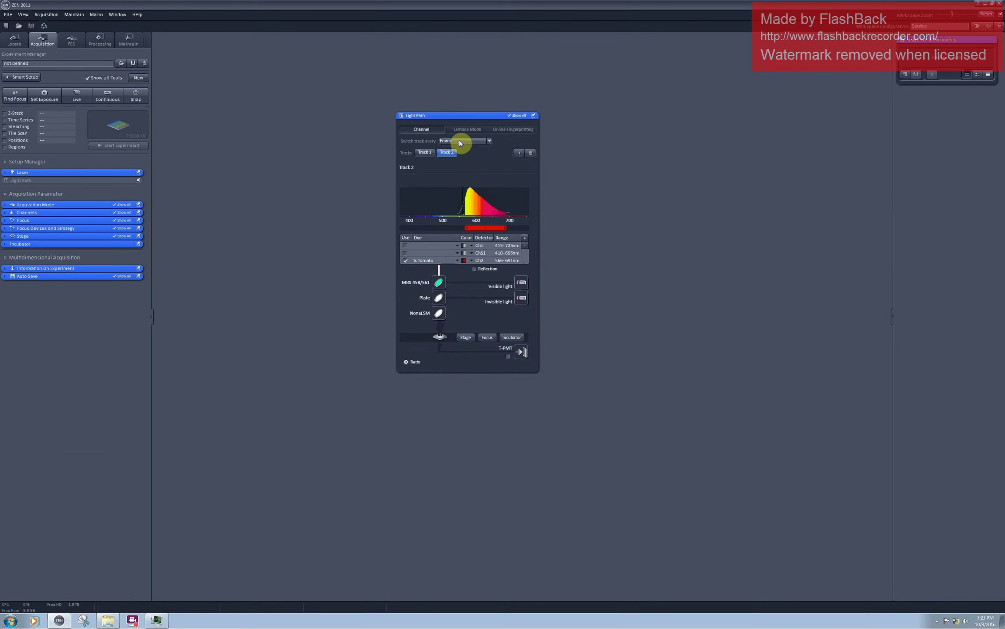
{"action": "left_click", "coordinate": [429, 153]}
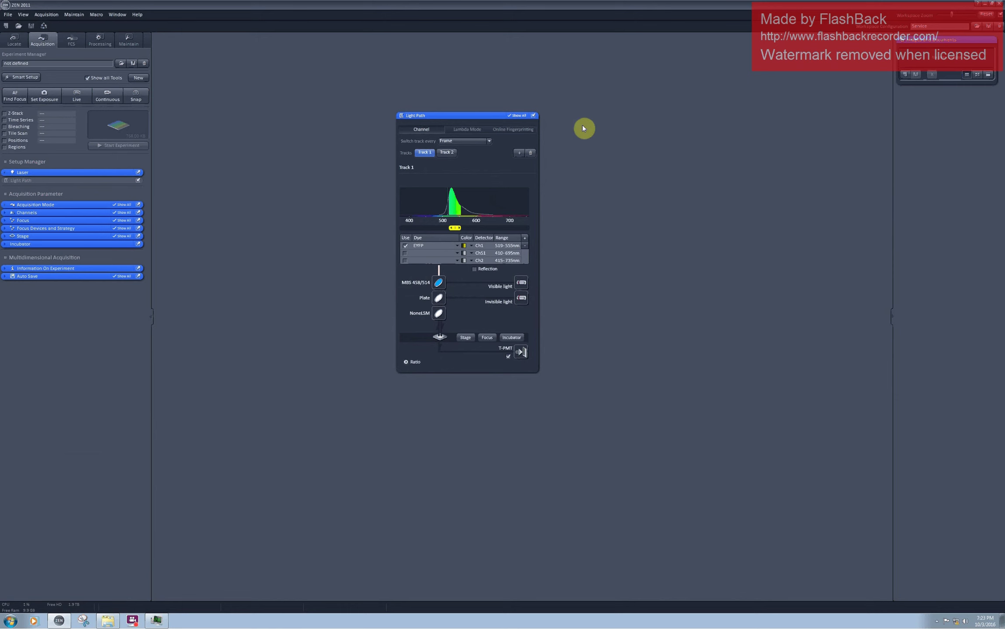
{"action": "left_click", "coordinate": [450, 154]}
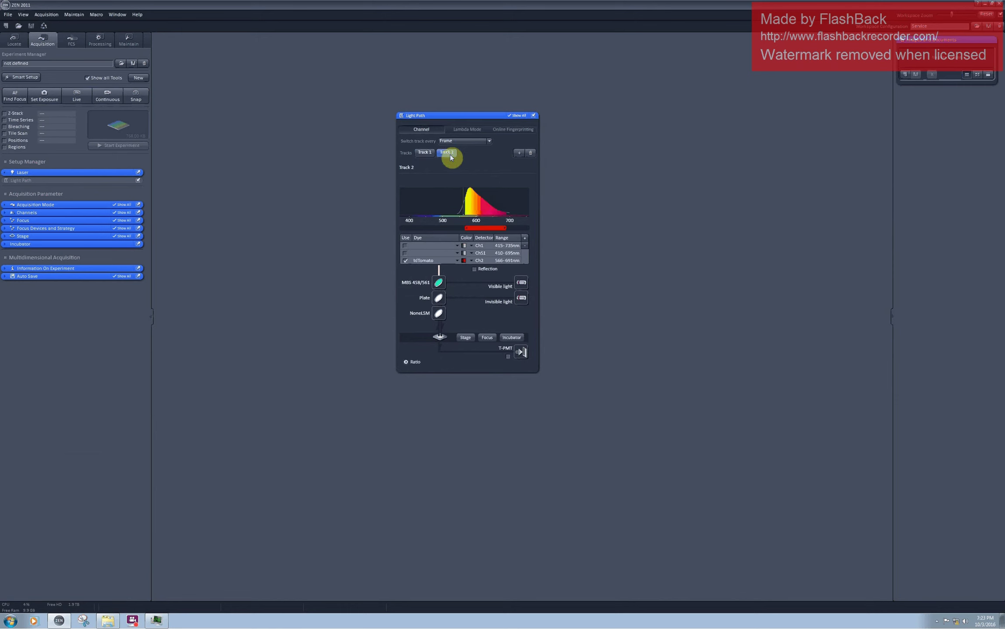
{"action": "left_click", "coordinate": [454, 141]}
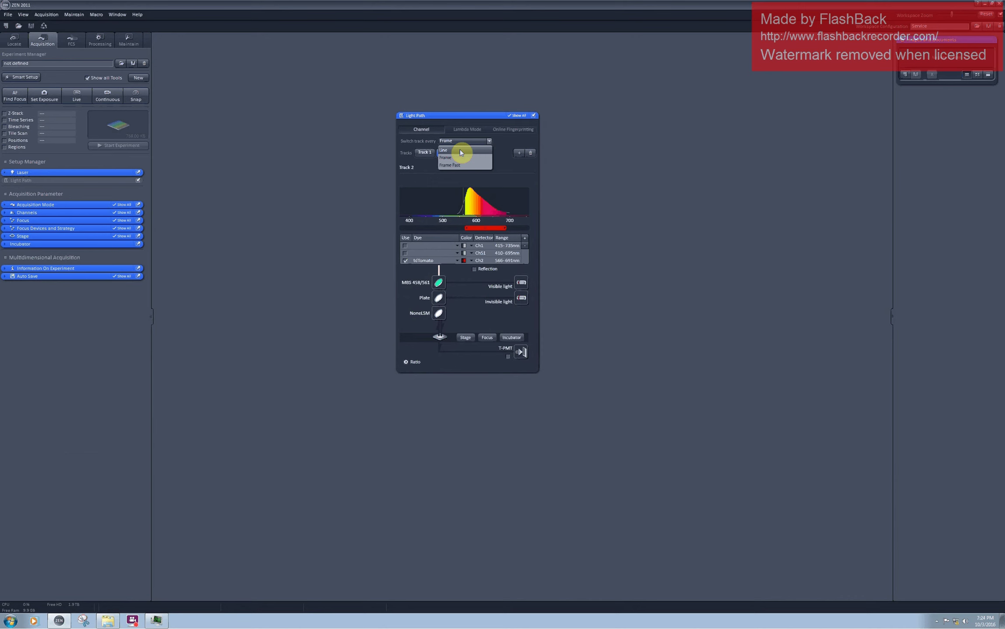
Step: Set tracks to switch every Line, letting Track 2 adopt Track 1's settings
{"action": "left_click", "coordinate": [461, 149]}
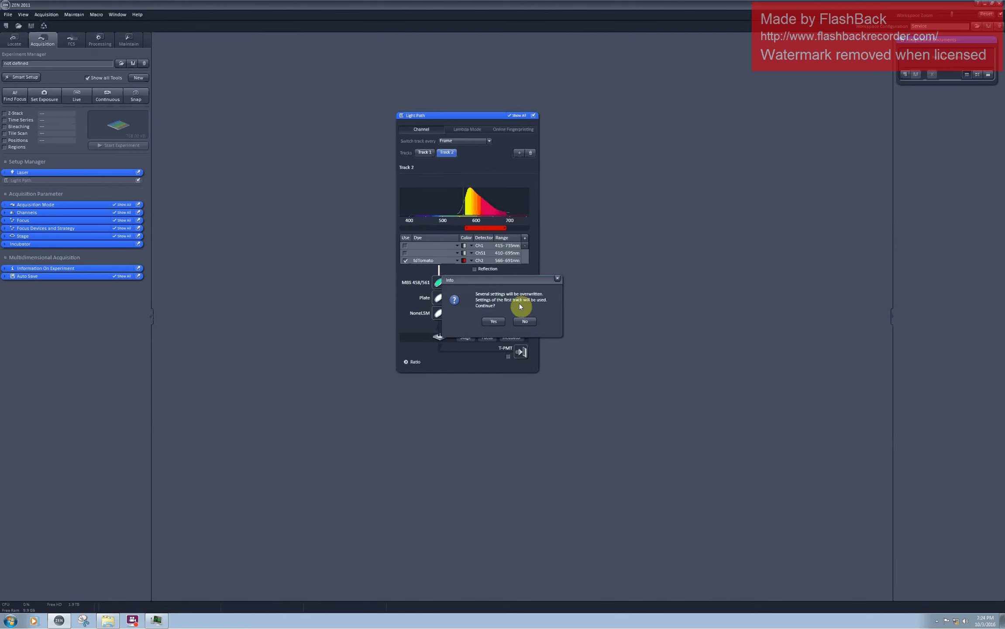
{"action": "left_click", "coordinate": [529, 324]}
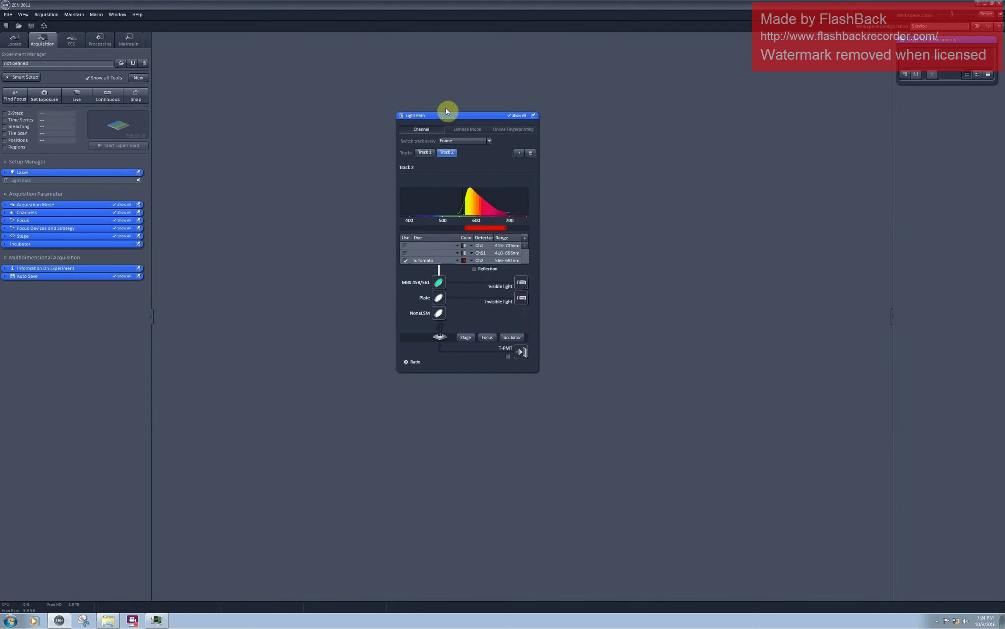
{"action": "left_click", "coordinate": [461, 142]}
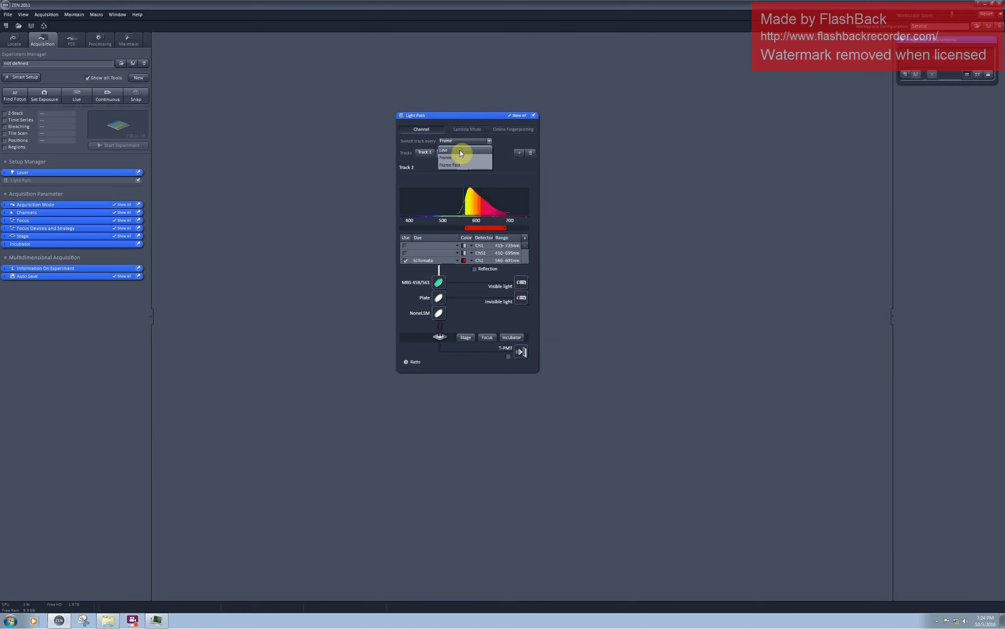
{"action": "left_click", "coordinate": [460, 151]}
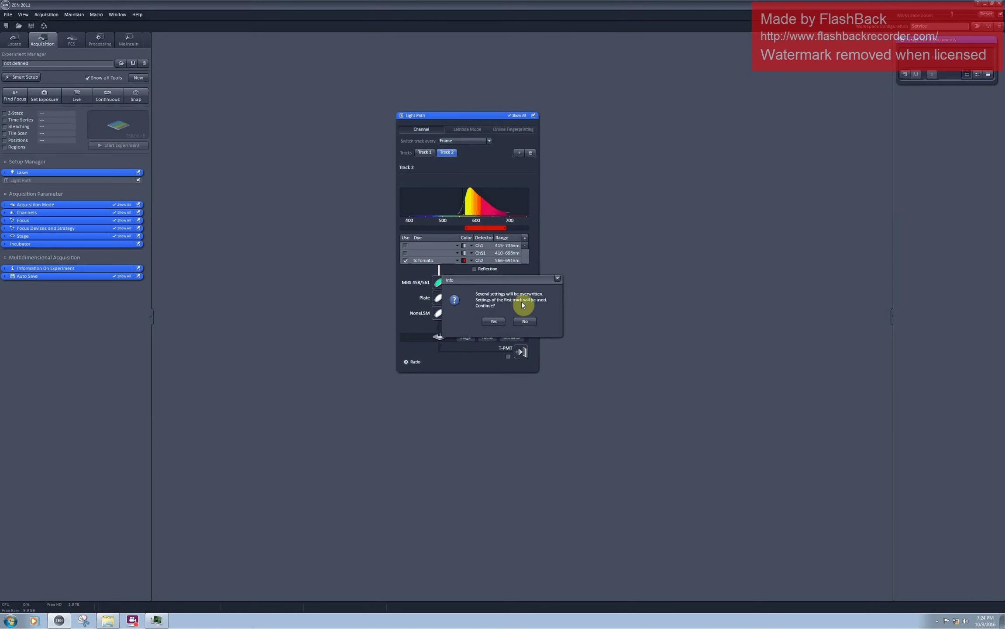
{"action": "left_click", "coordinate": [495, 322]}
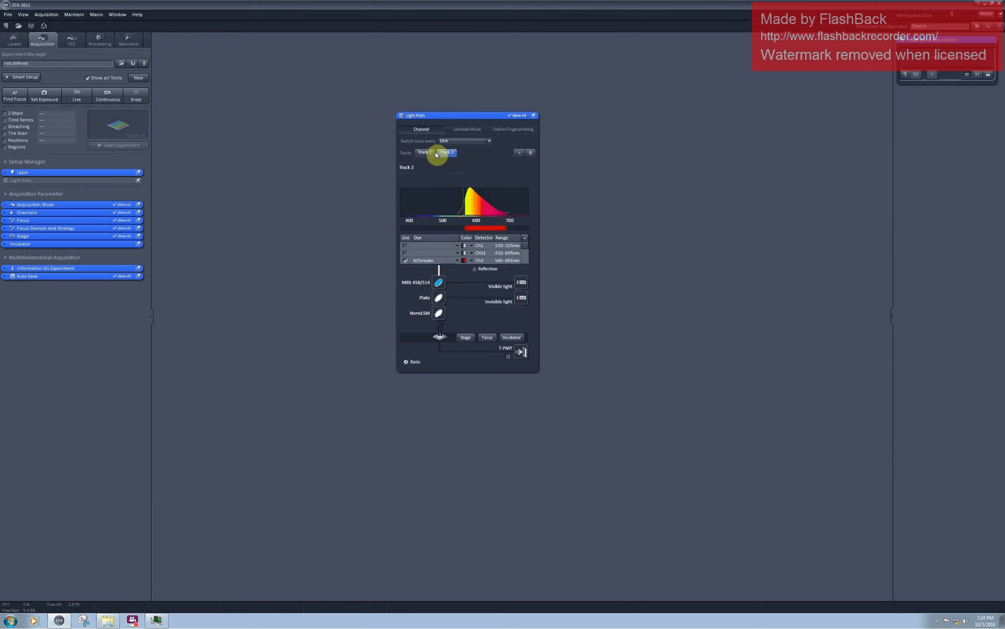
Step: Select Track 2 and check its active Visible light laser lines
{"action": "left_click", "coordinate": [423, 155]}
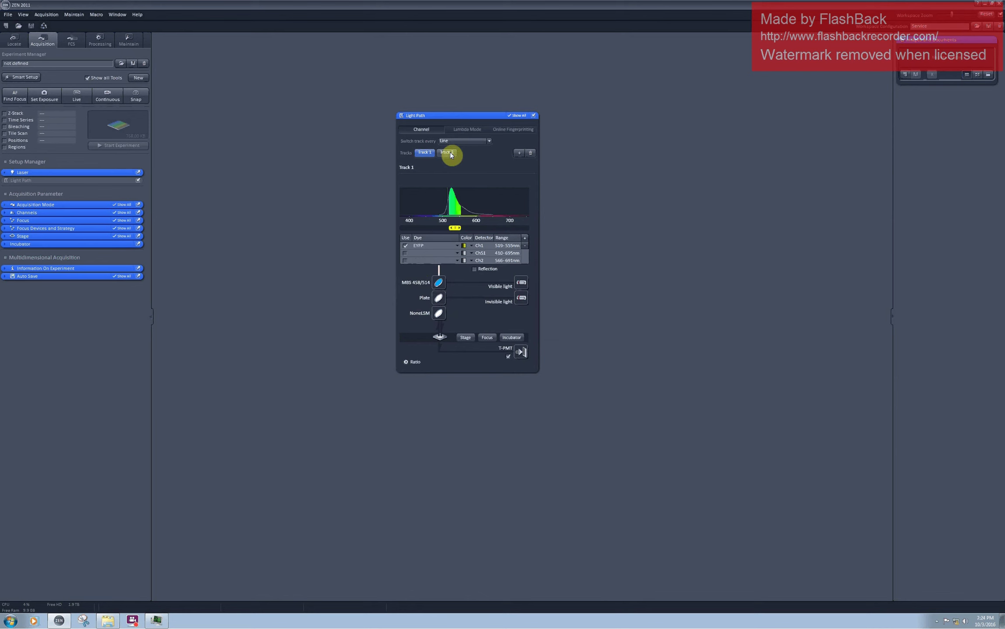
{"action": "left_click", "coordinate": [451, 153]}
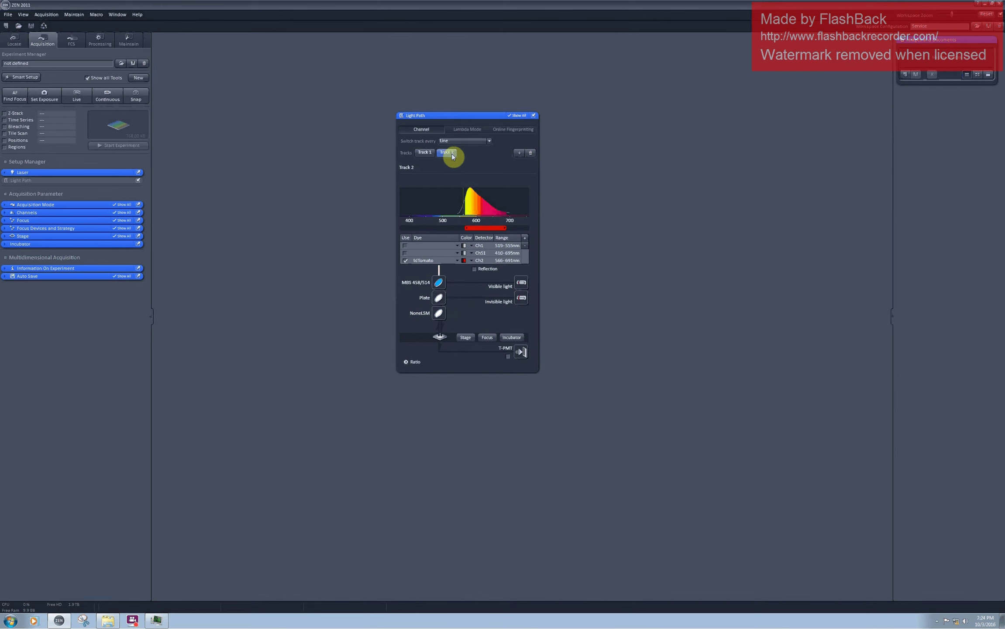
{"action": "left_click", "coordinate": [521, 283]}
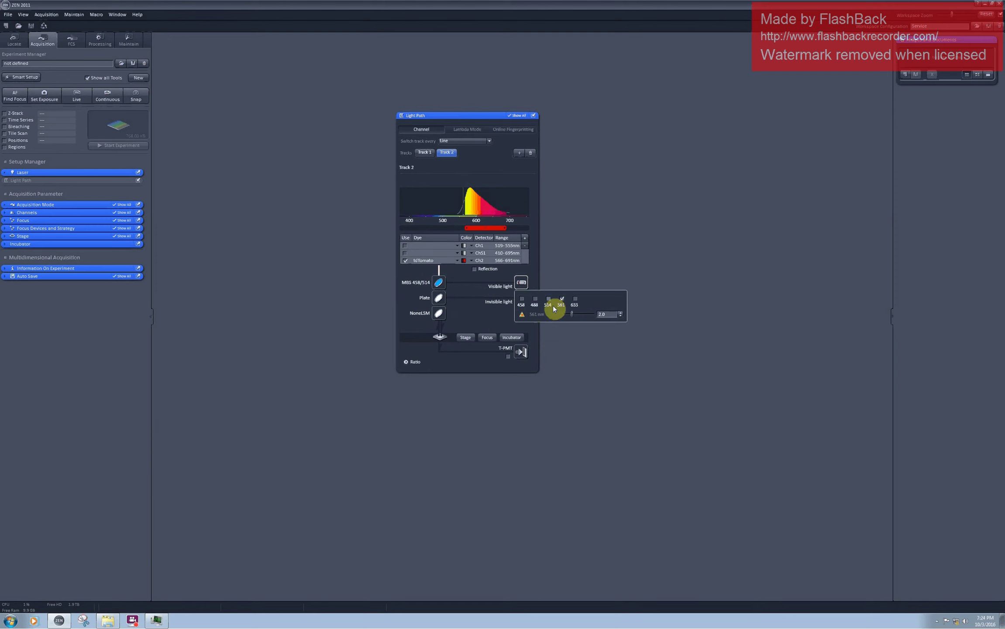
{"action": "left_click", "coordinate": [441, 283]}
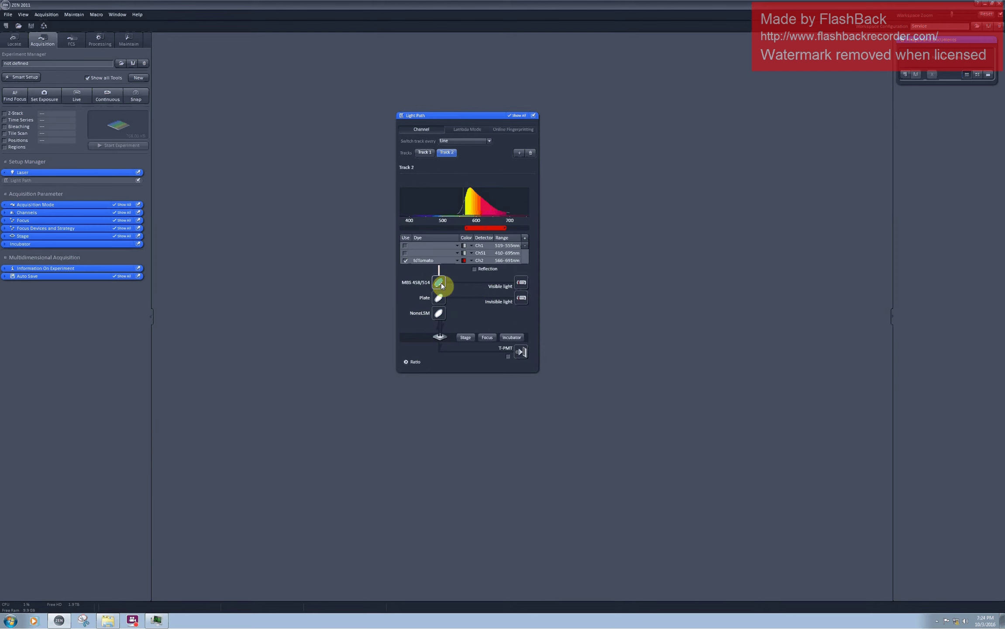
Step: Set Track 2's main beam splitter to MBS 488/561
{"action": "left_click", "coordinate": [439, 283]}
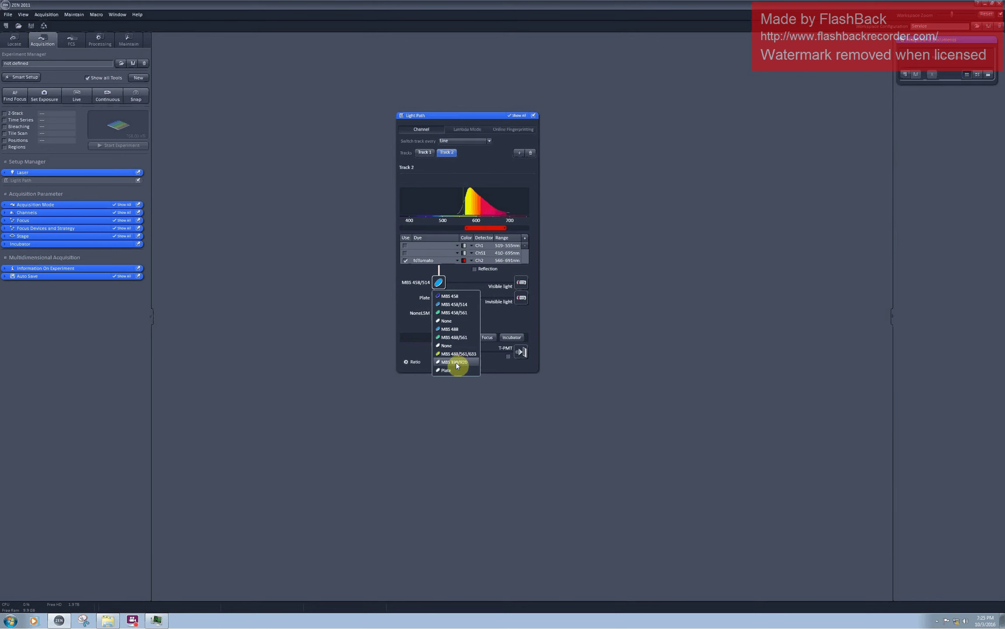
{"action": "left_click", "coordinate": [470, 339]}
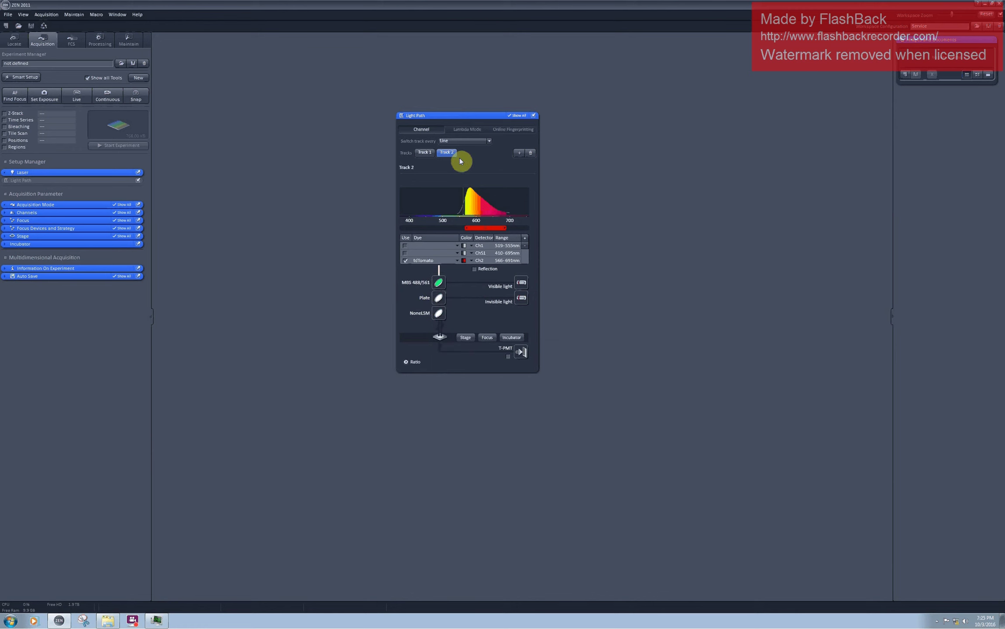
{"action": "left_click", "coordinate": [458, 141]}
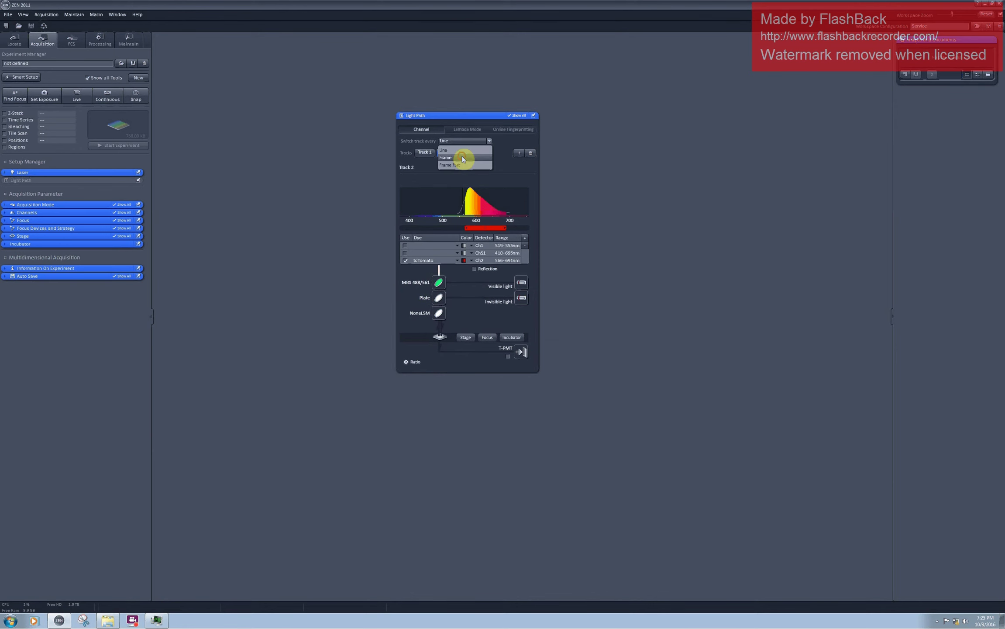